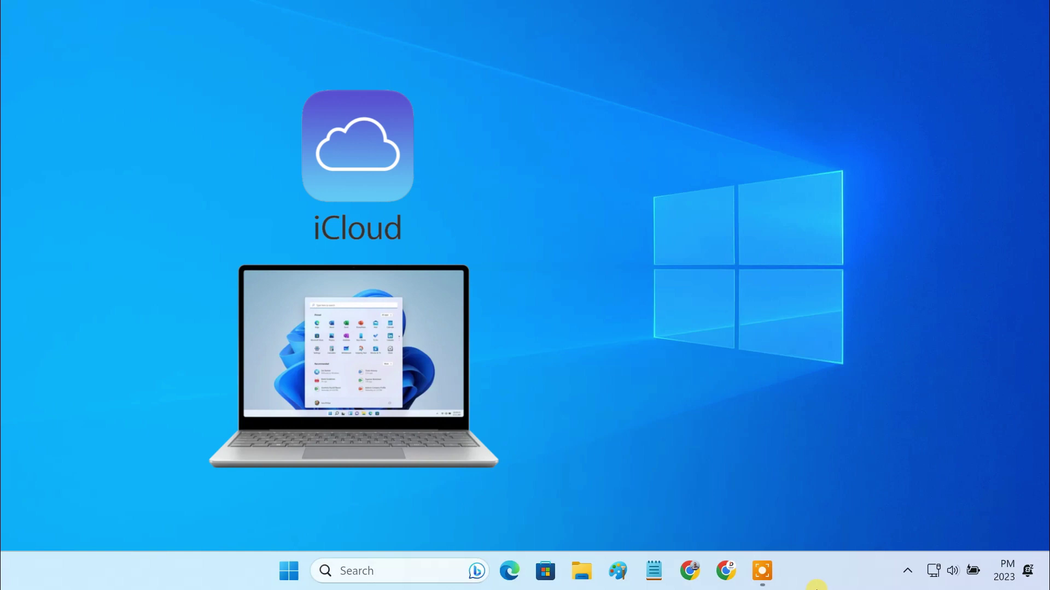
# Search Microsoft Store for 'icloud' and install the iCloud app by Apple.
pyautogui.click(546, 570)
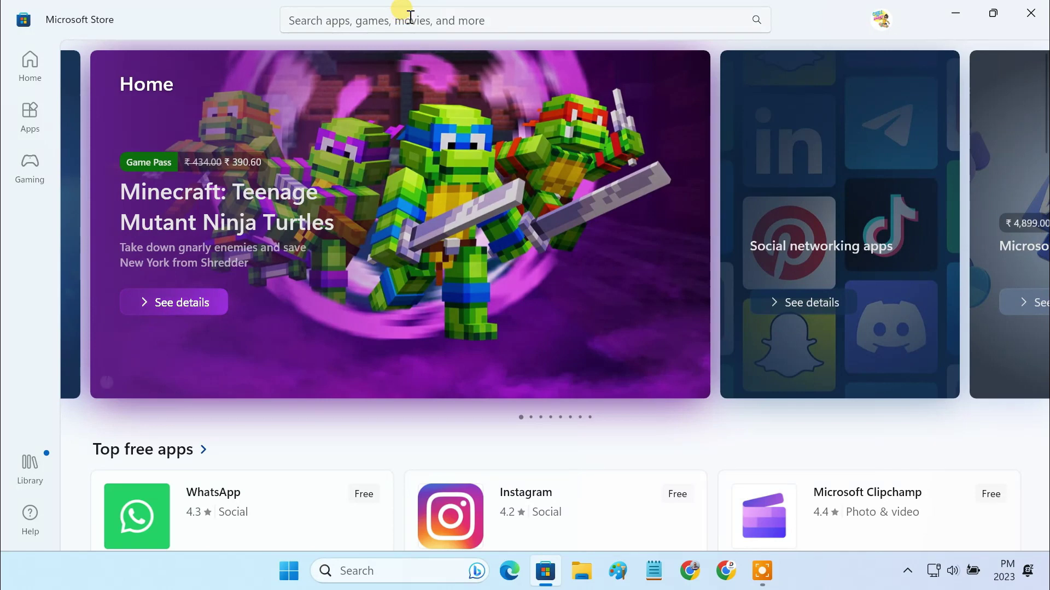
pyautogui.click(409, 16)
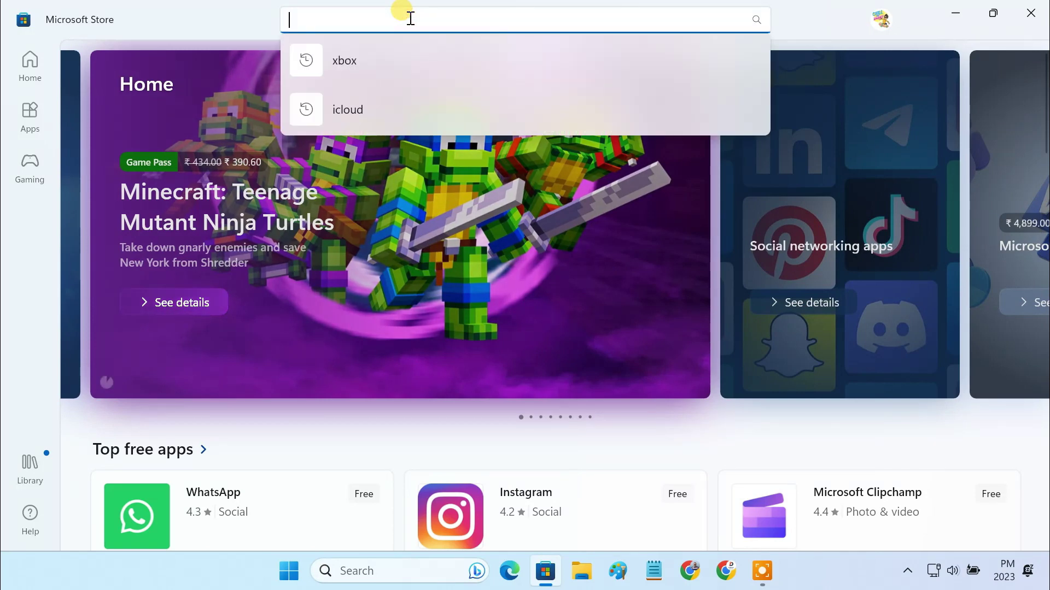
pyautogui.write('icloud')
pyautogui.press('Return')
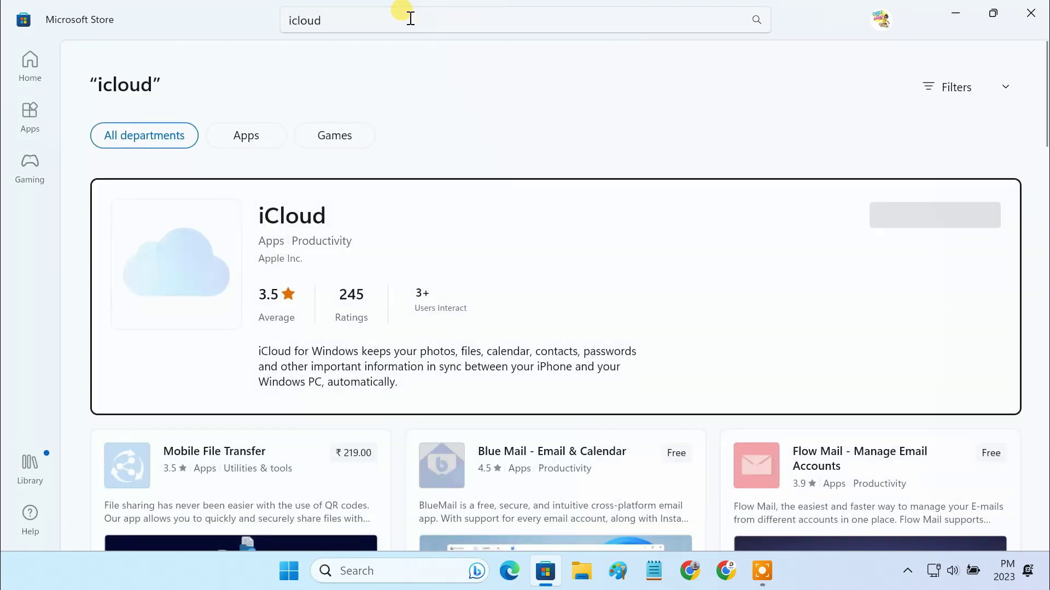
pyautogui.click(351, 215)
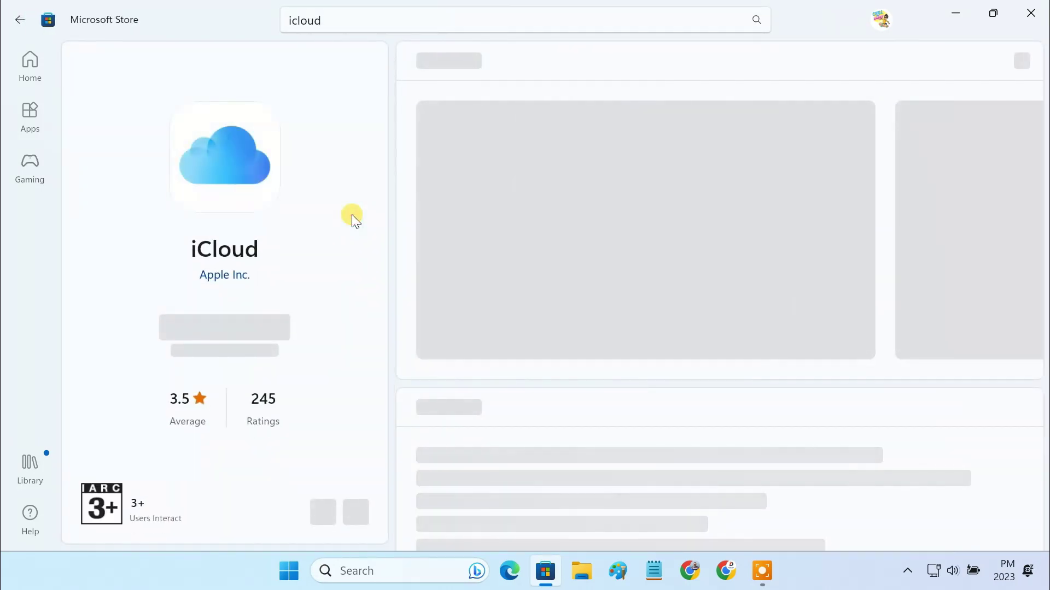
pyautogui.click(224, 327)
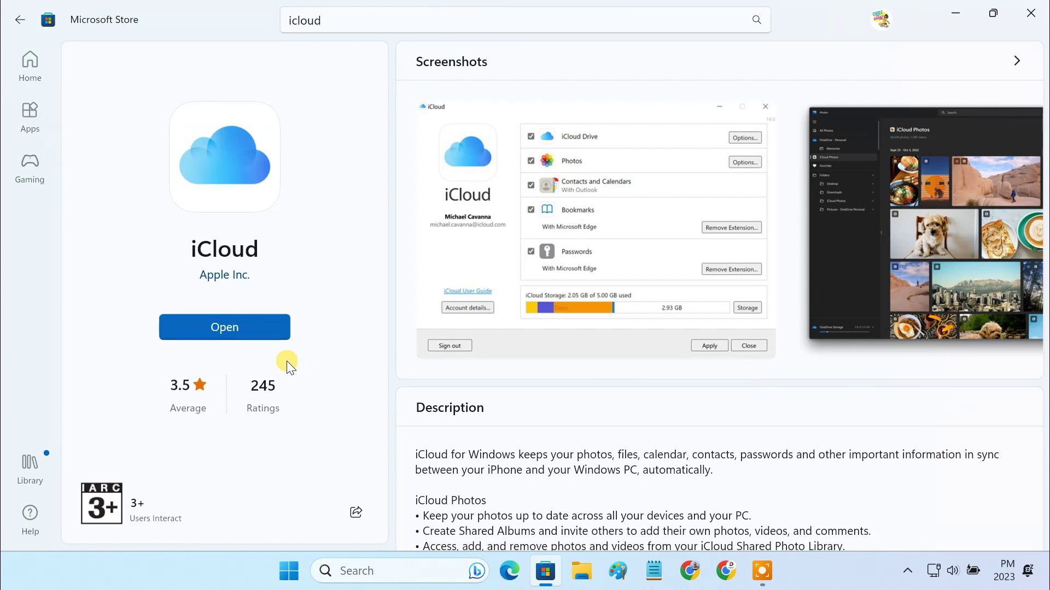
# Launch iCloud for Windows and sign in with the Apple ID and password.
pyautogui.click(227, 335)
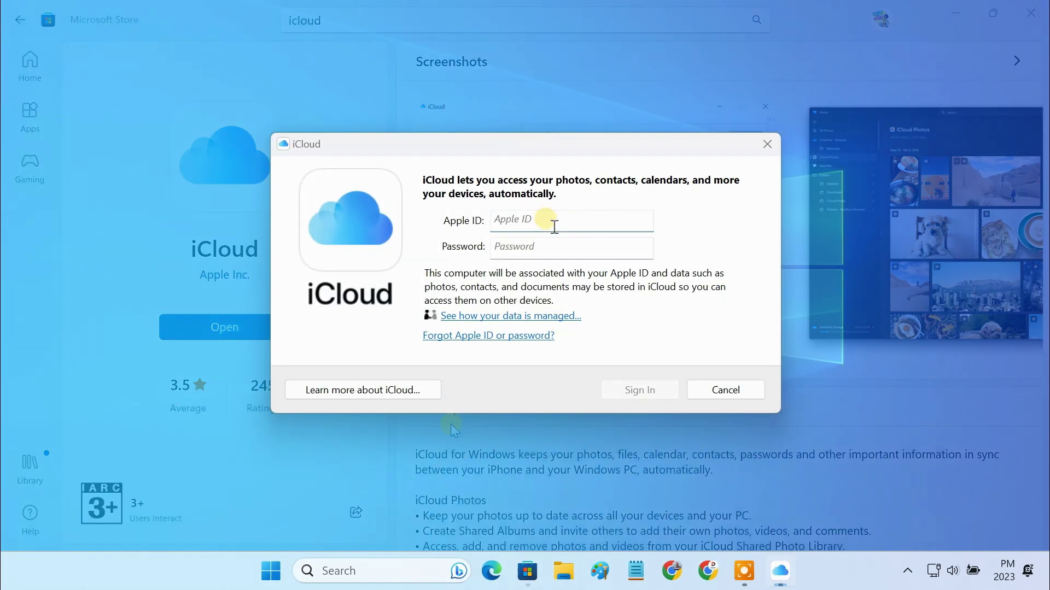
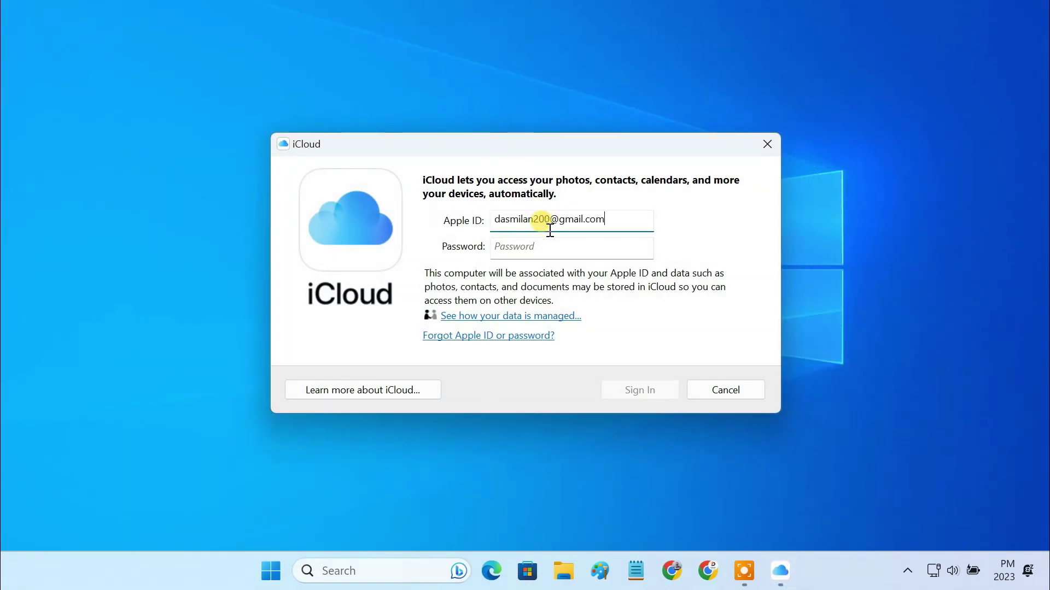
pyautogui.click(544, 246)
pyautogui.write('************')
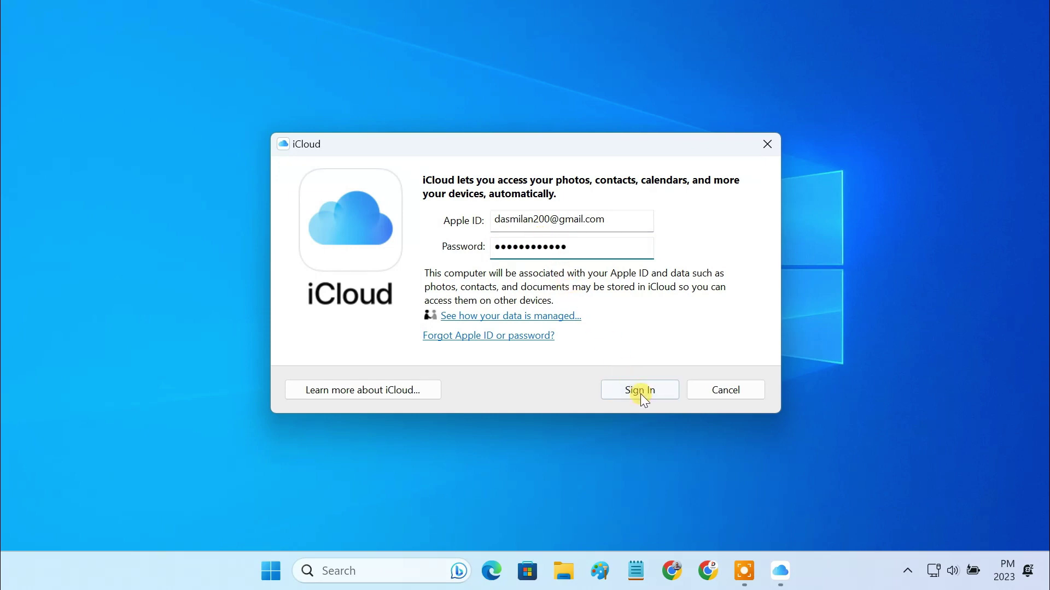
pyautogui.click(640, 394)
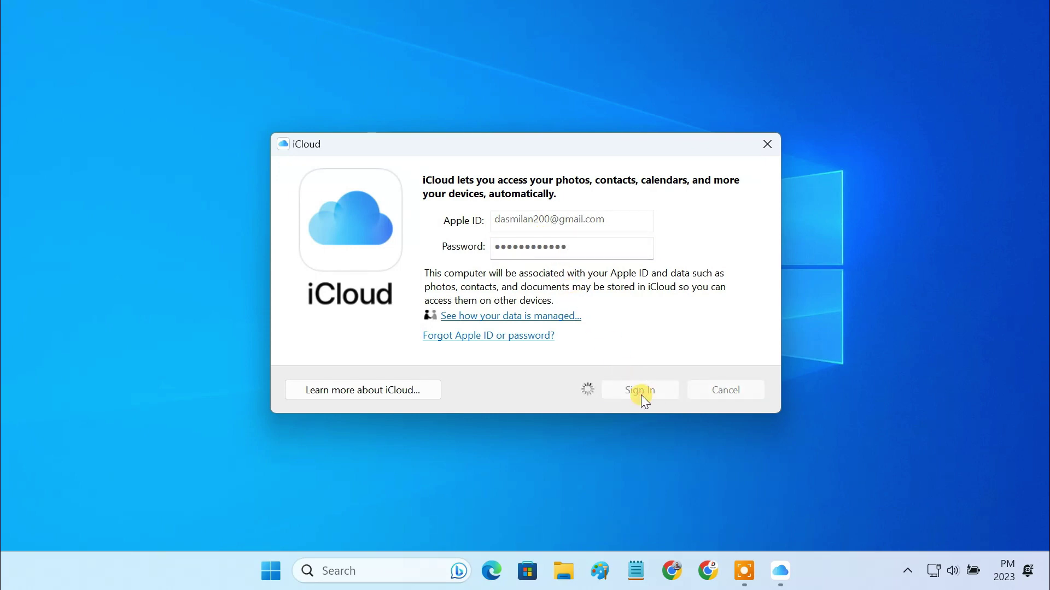
# Request the two-factor verification code by text message.
pyautogui.click(553, 310)
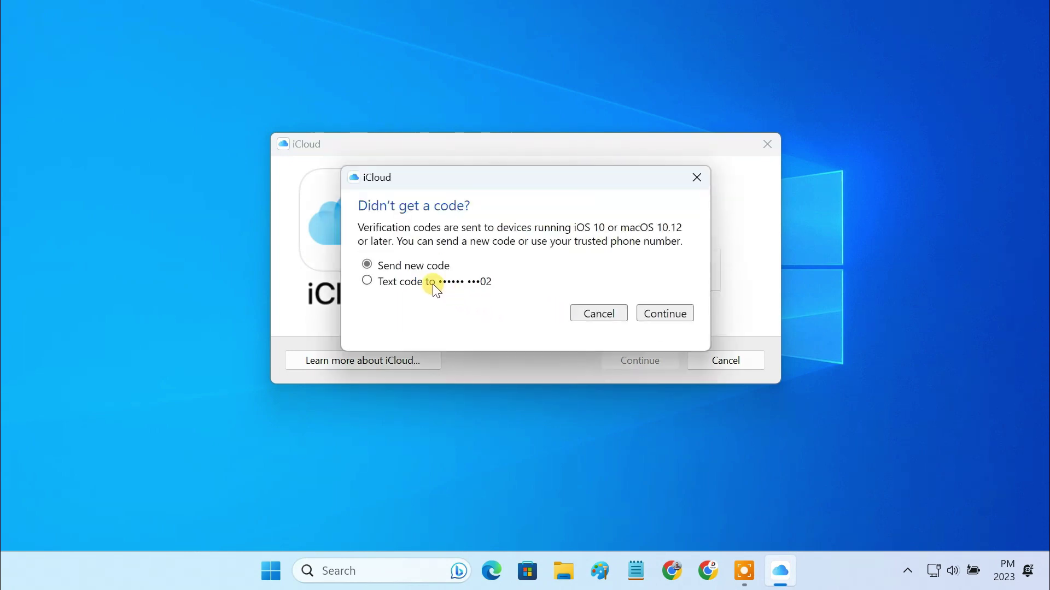
pyautogui.click(432, 284)
pyautogui.click(666, 314)
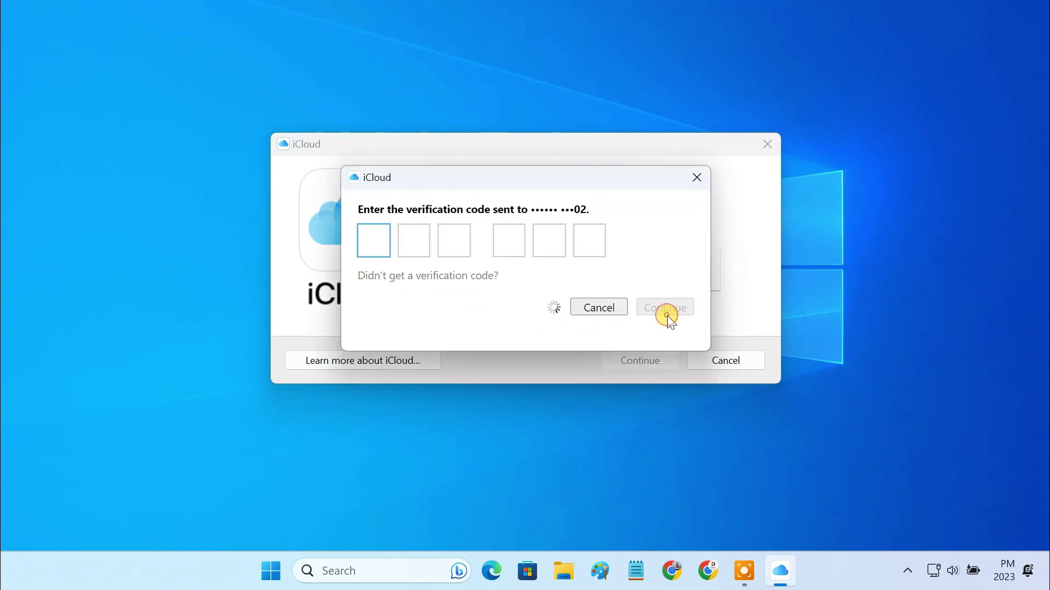
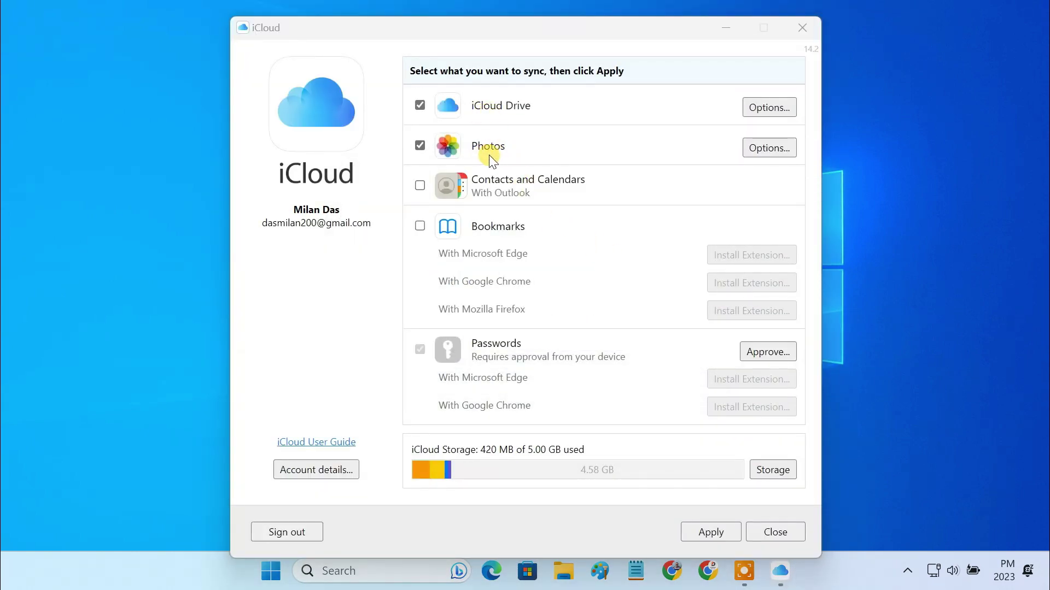
# Apply the Drive and Photos sync settings, send diagnostics automatically, and close iCloud.
pyautogui.click(710, 531)
pyautogui.click(611, 358)
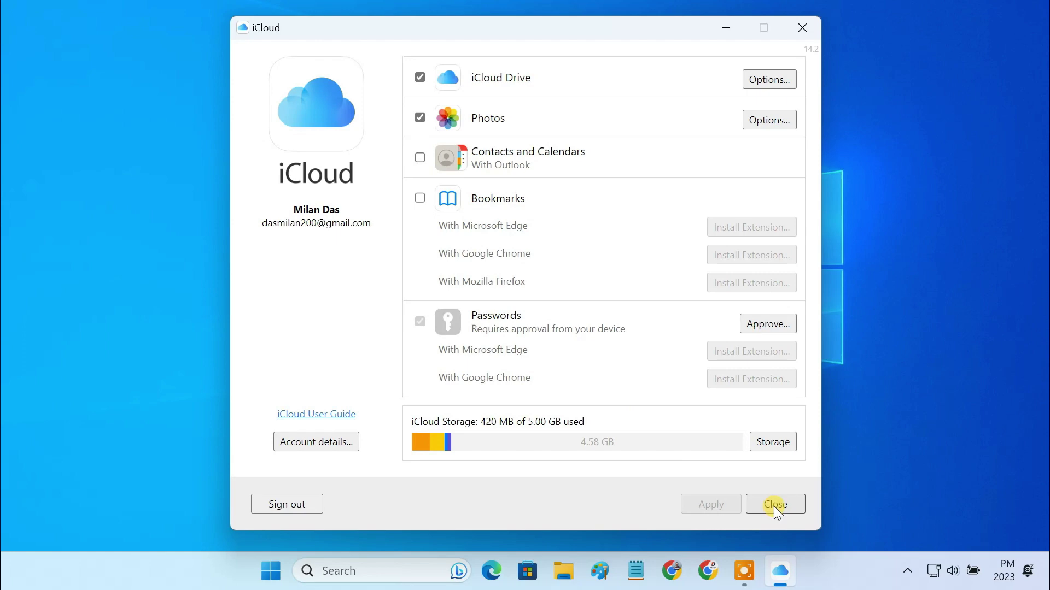
pyautogui.click(774, 506)
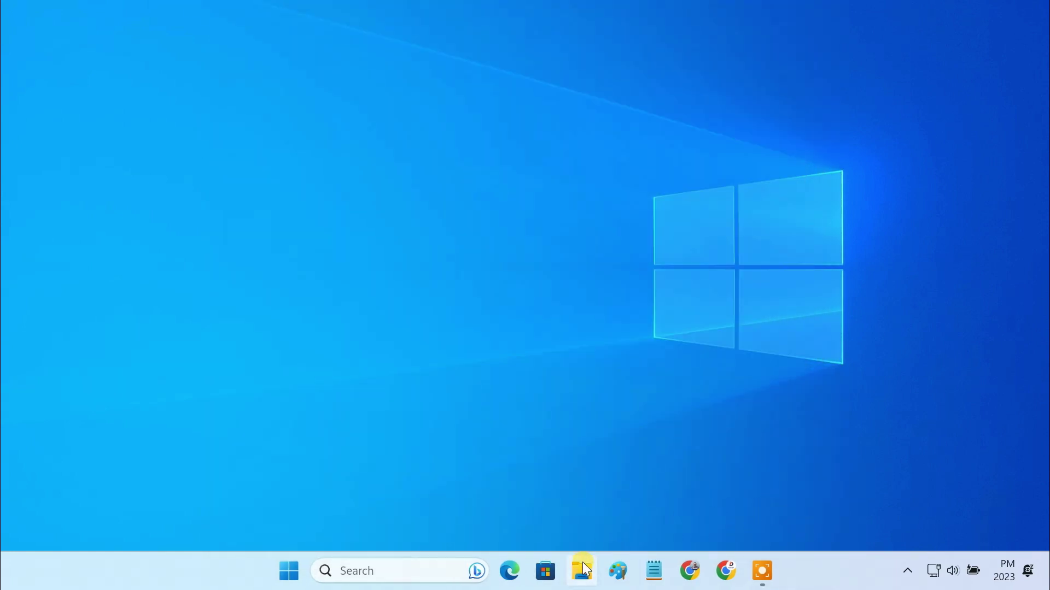
# In File Explorer, browse iCloud Drive and then the synced iCloud Photos folder.
pyautogui.click(584, 569)
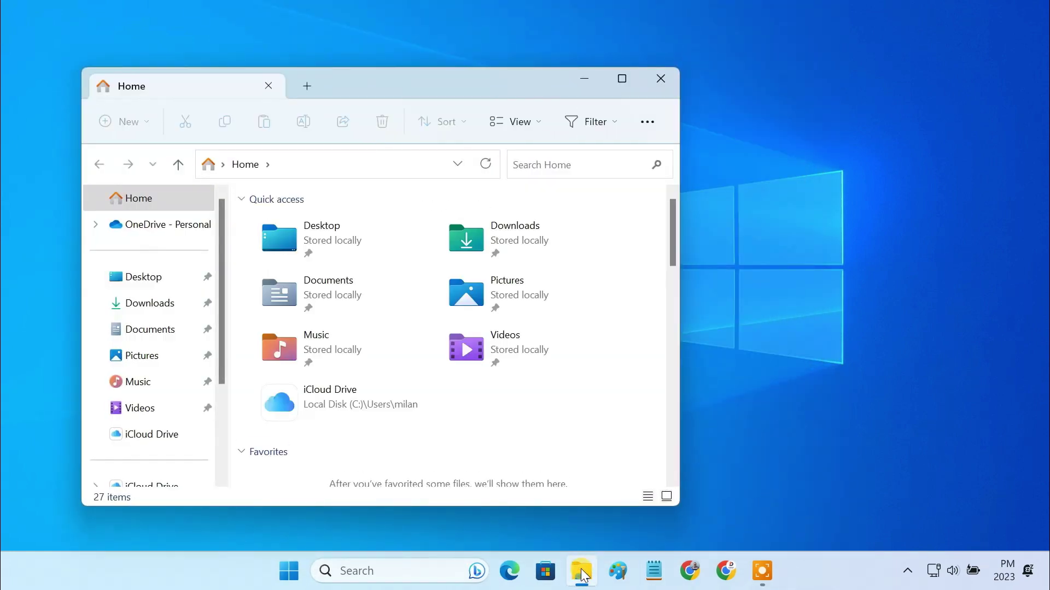
pyautogui.scroll(-2, 204, 398)
pyautogui.scroll(-1, 203, 453)
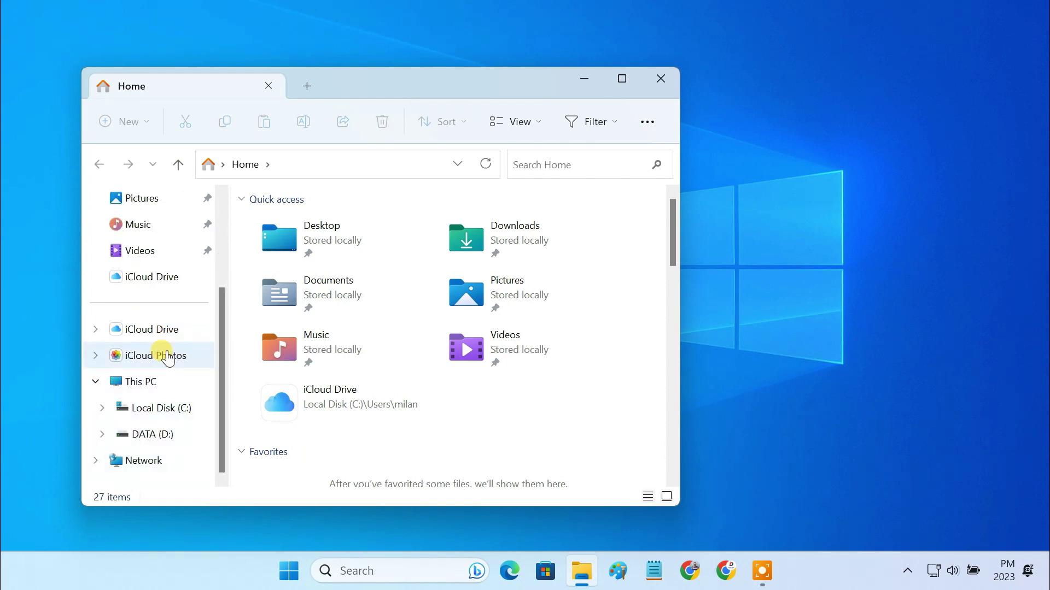
pyautogui.click(167, 330)
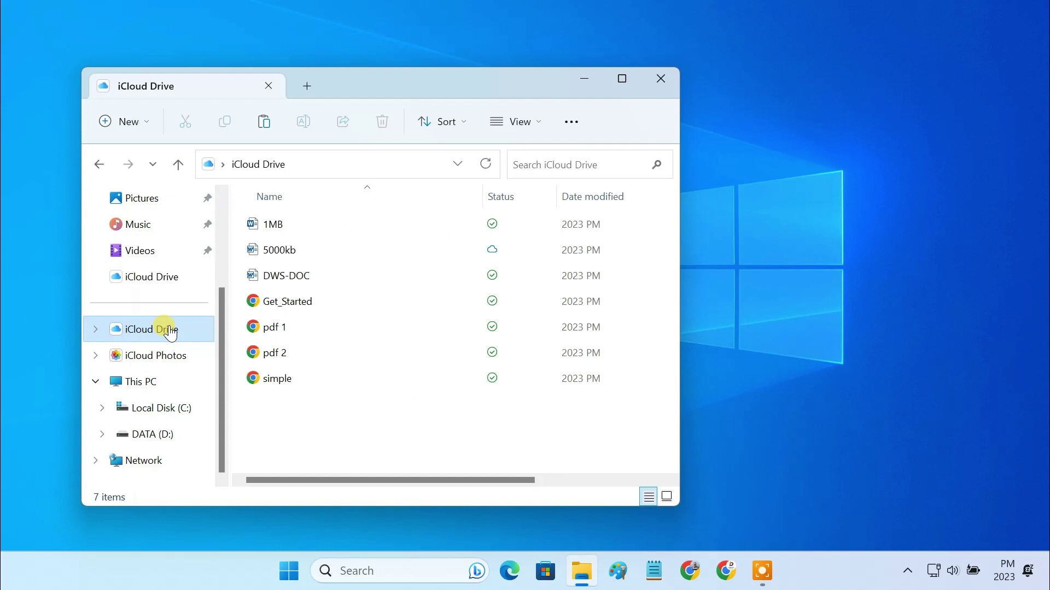
pyautogui.click(166, 359)
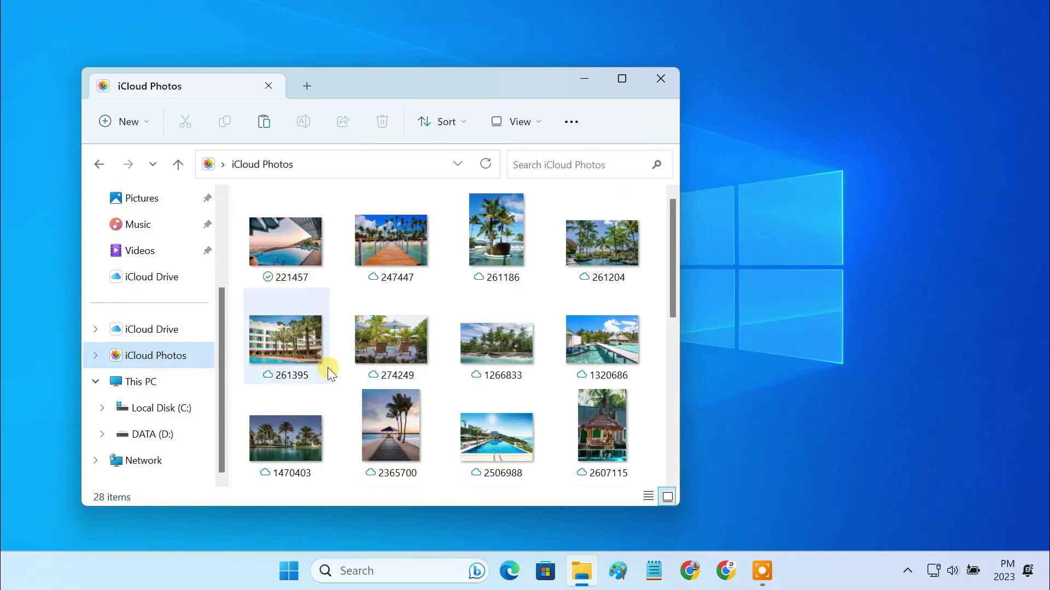
pyautogui.moveTo(672, 278)
pyautogui.mouseDown()
pyautogui.moveTo(672, 404)
pyautogui.moveTo(670, 270)
pyautogui.mouseUp()
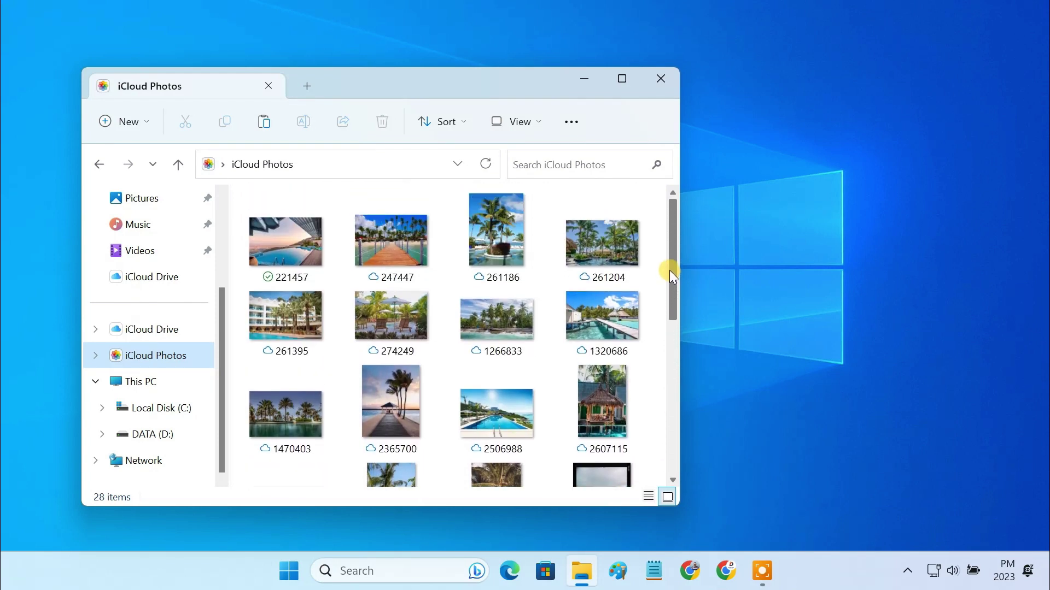
pyautogui.scroll(3, 183, 279)
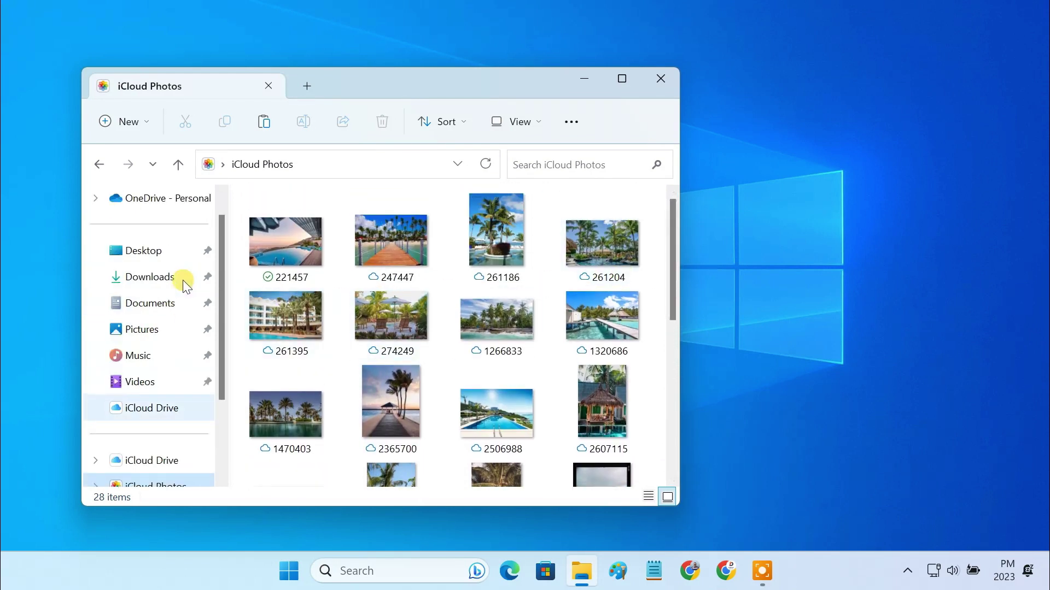
# Copy the three downloaded photos from the Downloads folder.
pyautogui.click(183, 280)
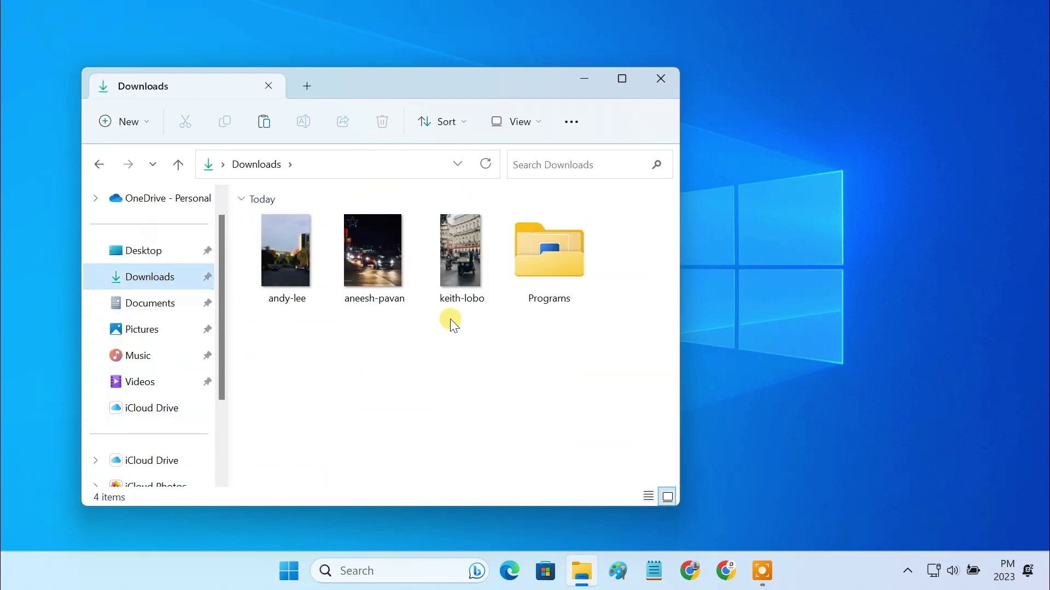
pyautogui.moveTo(451, 323); pyautogui.dragTo(274, 270)
pyautogui.rightClick(353, 294)
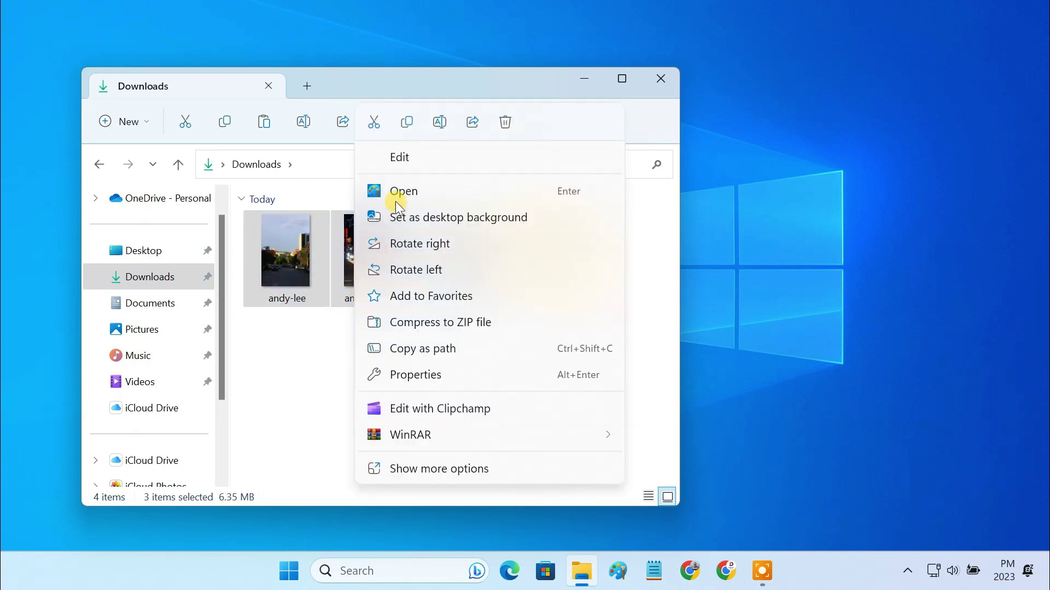
pyautogui.click(404, 123)
pyautogui.scroll(-2, 200, 373)
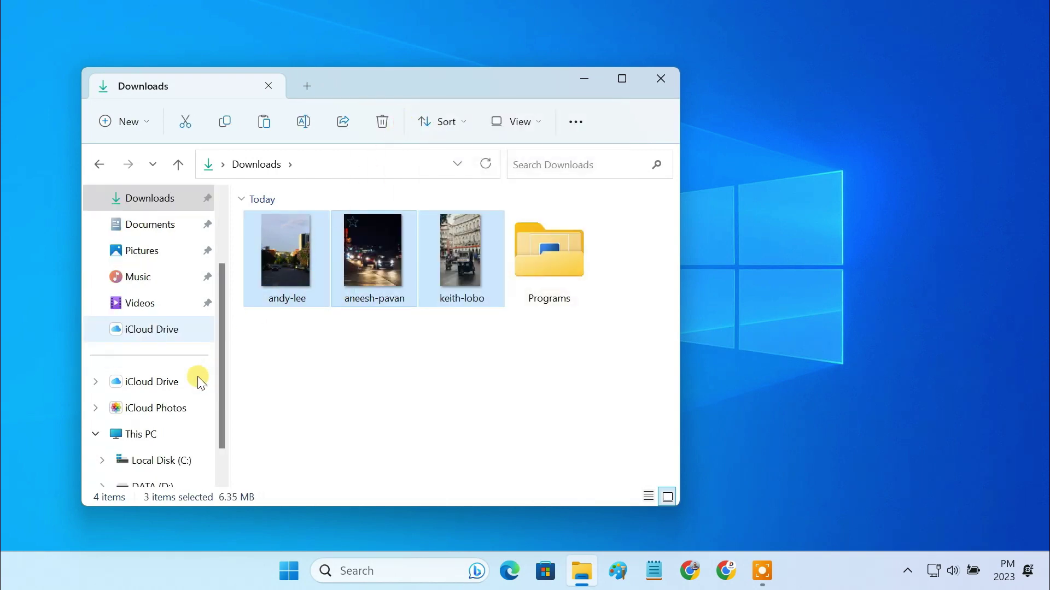
# Paste the photos into iCloud Photos, replacing files with the same names.
pyautogui.click(195, 406)
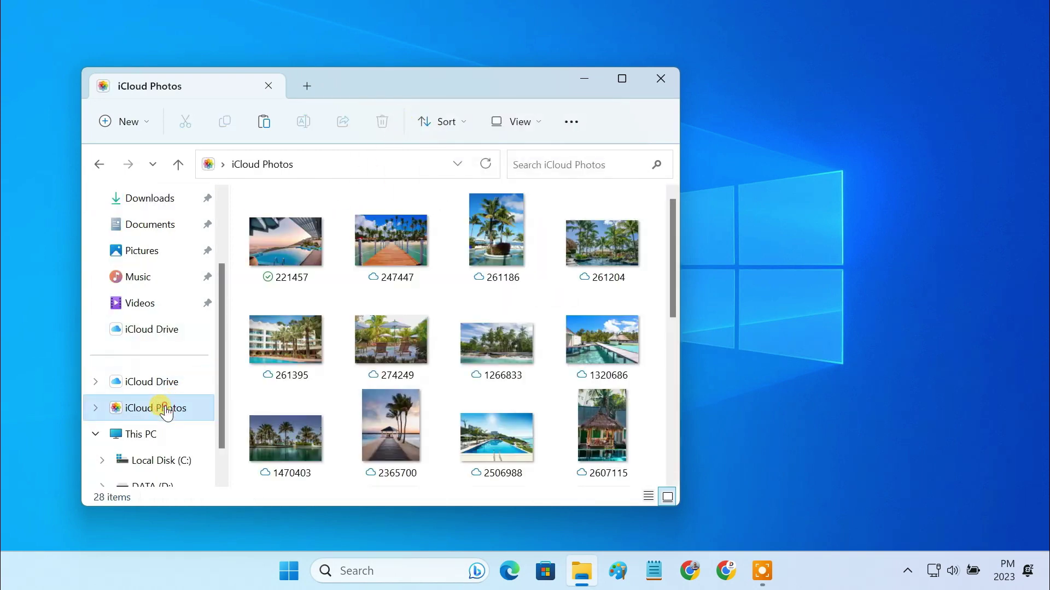
pyautogui.rightClick(449, 393)
pyautogui.click(472, 407)
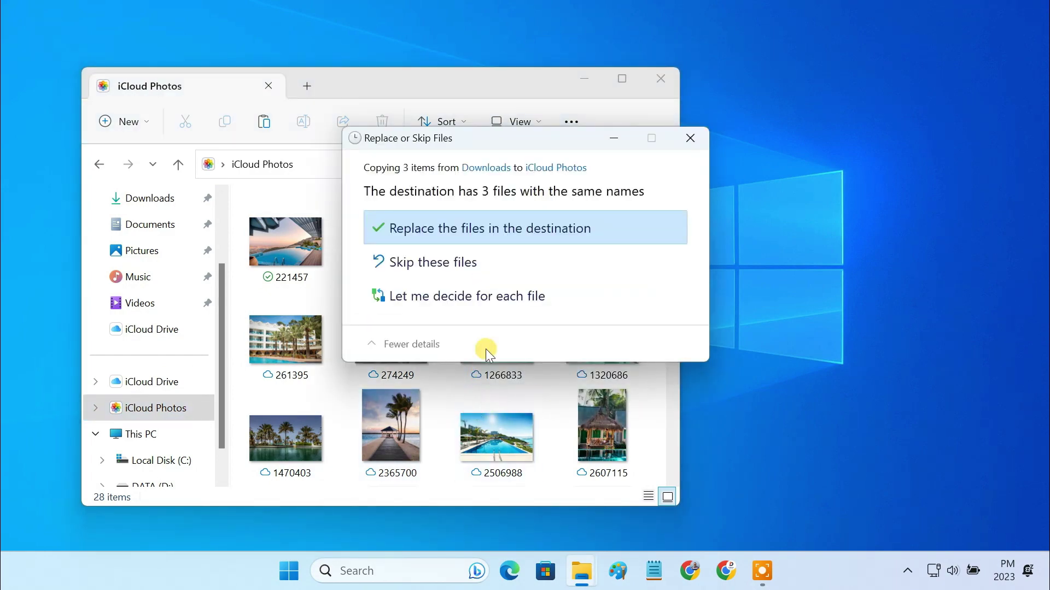
pyautogui.click(498, 228)
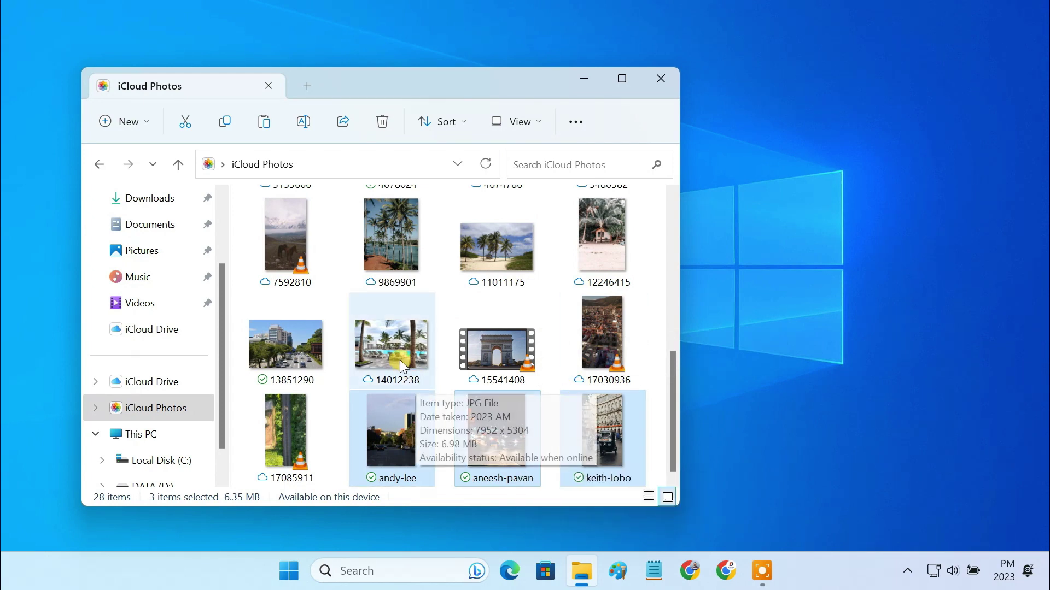
# Permanently delete photo 14012238 and close File Explorer.
pyautogui.click(391, 346)
pyautogui.press('Delete')
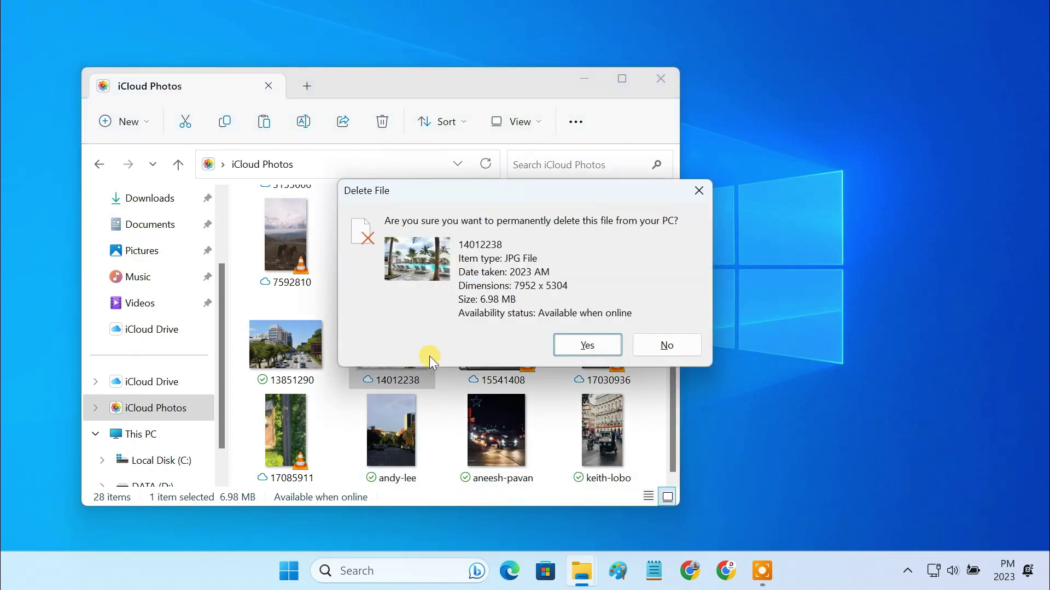
pyautogui.click(588, 345)
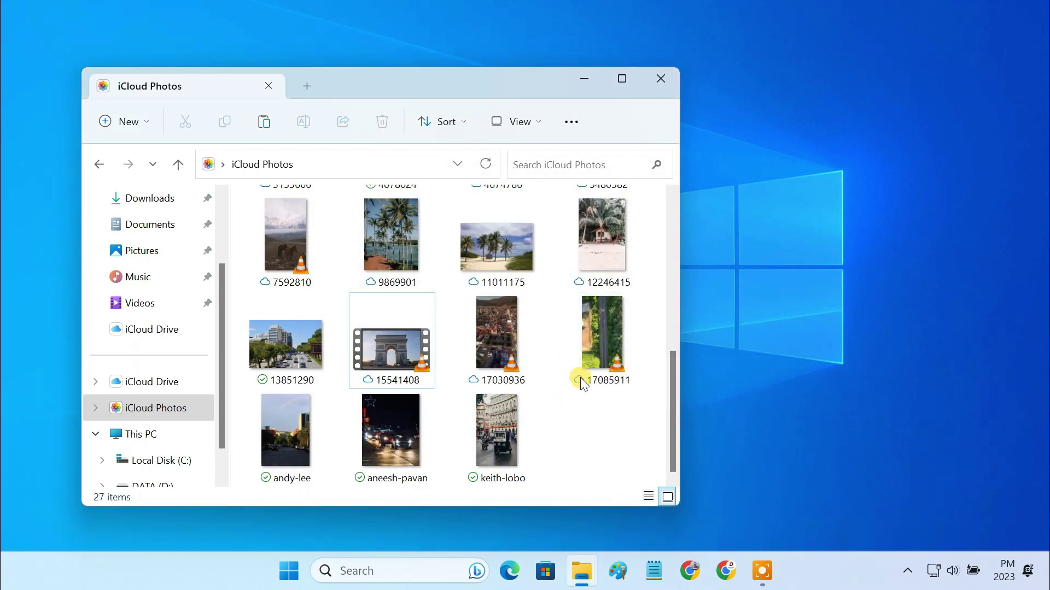
pyautogui.click(660, 83)
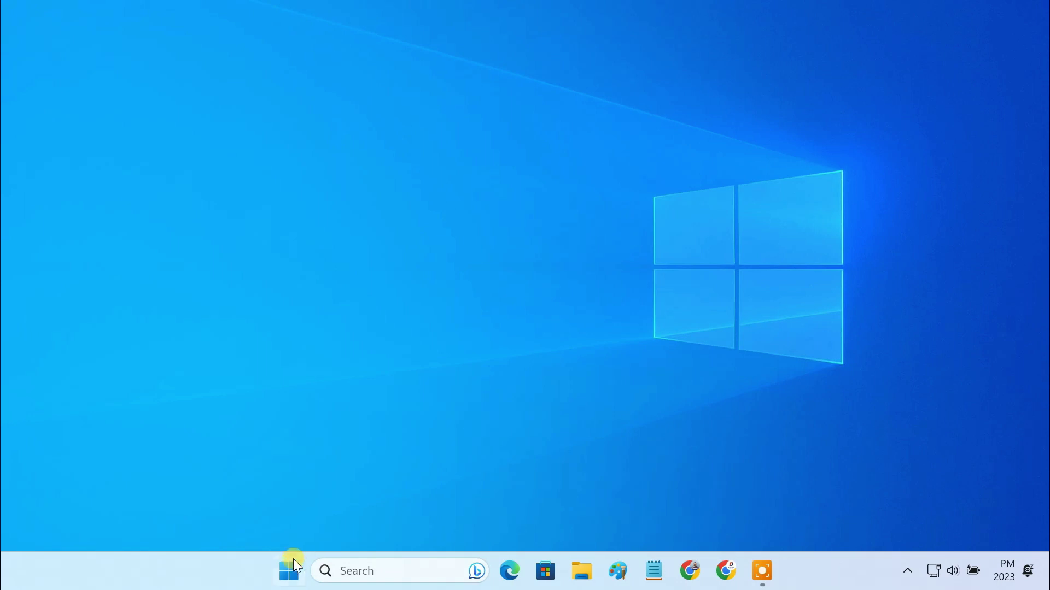
# Launch Photos, filter to iCloud Photos, and open 13851290.jpg in the viewer.
pyautogui.click(294, 561)
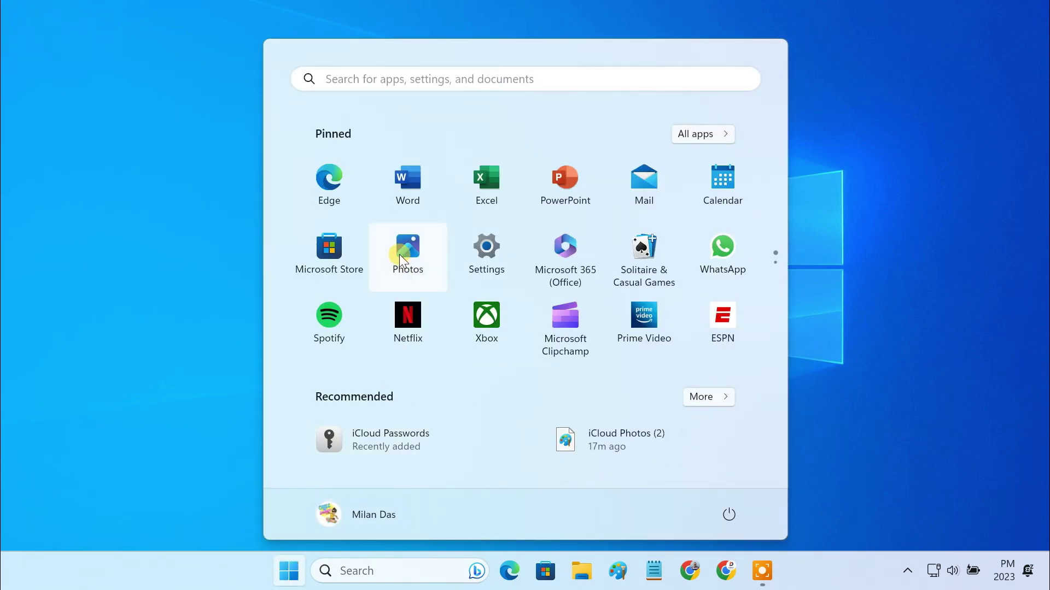
pyautogui.click(400, 257)
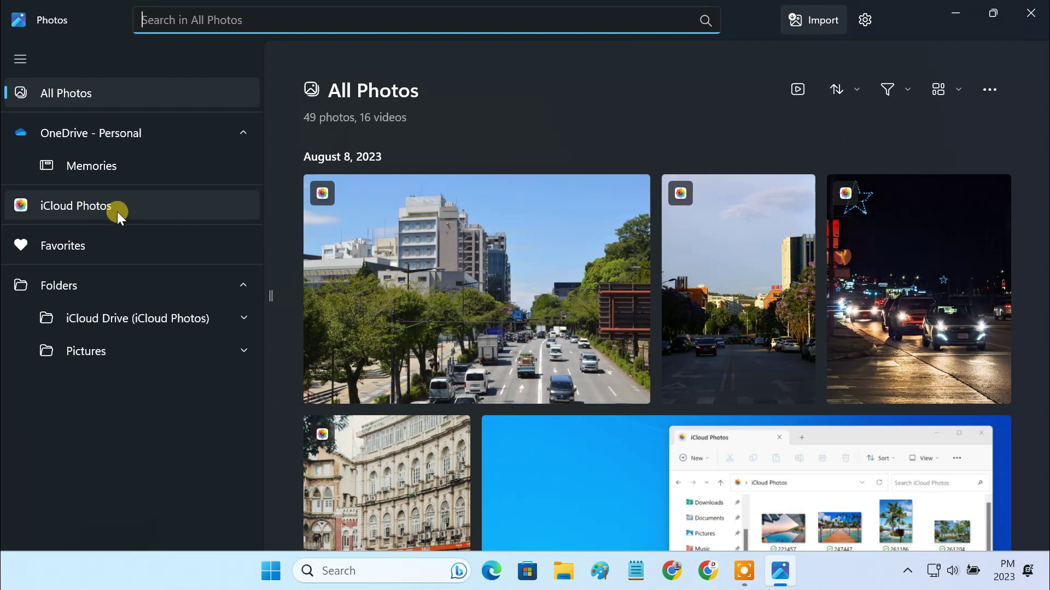
pyautogui.click(118, 212)
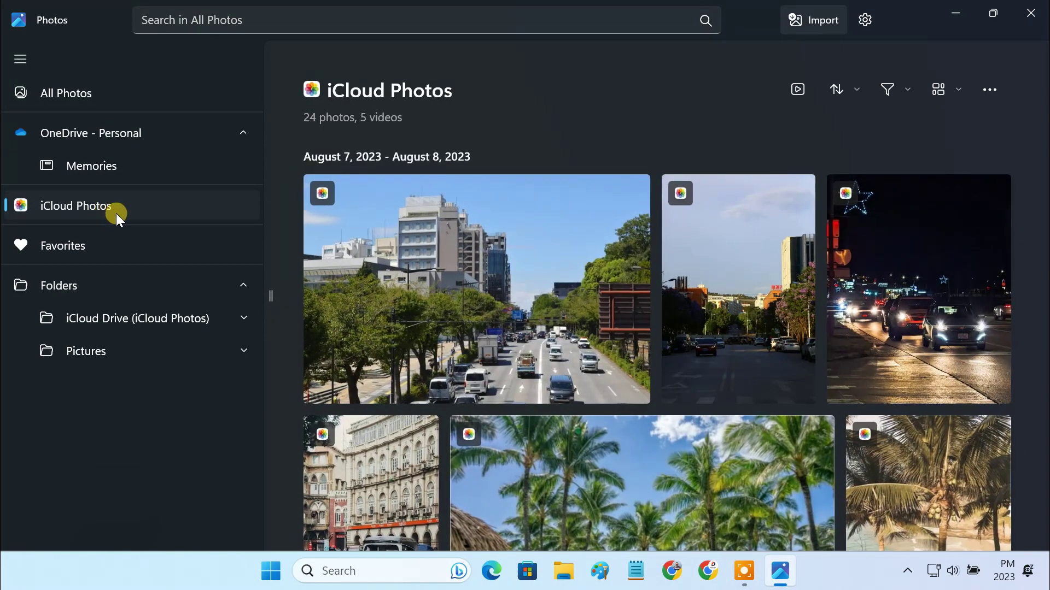
pyautogui.doubleClick(464, 285)
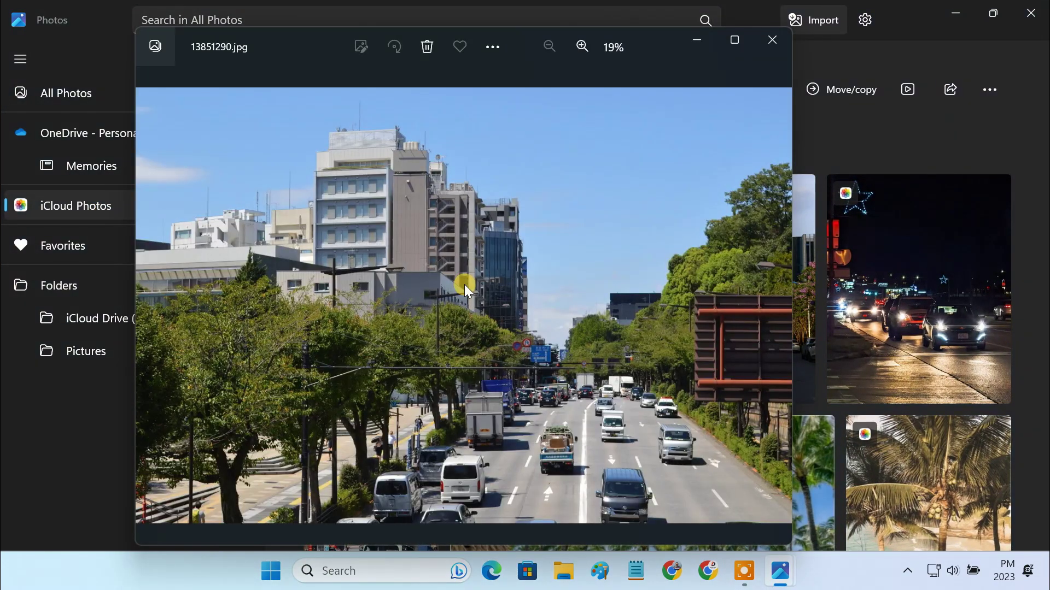
# Maximize the viewer, advance three photos to 261204.jpg, and open it for editing.
pyautogui.click(734, 40)
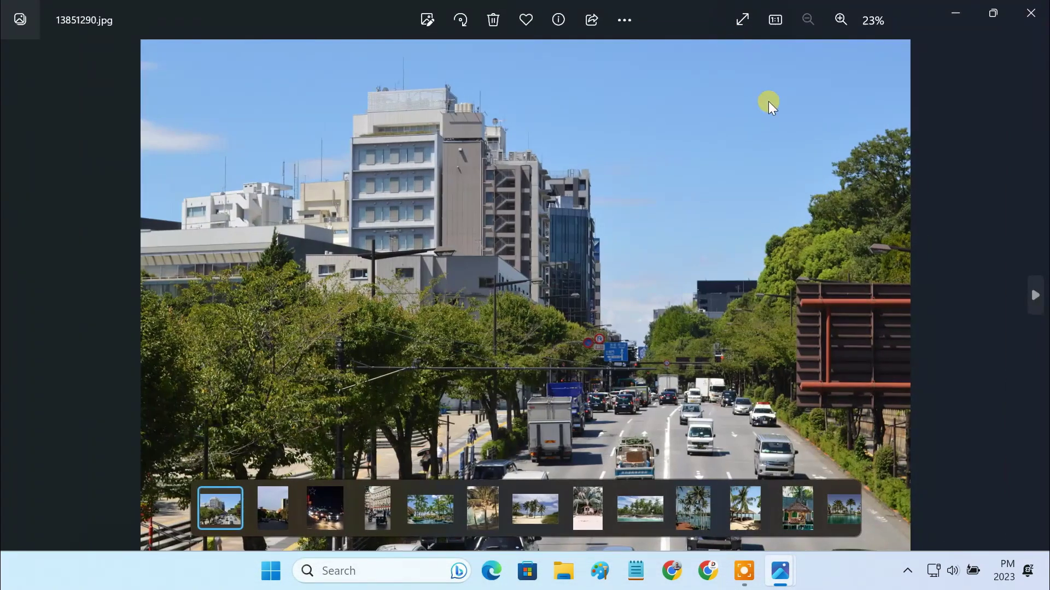
pyautogui.click(1032, 298)
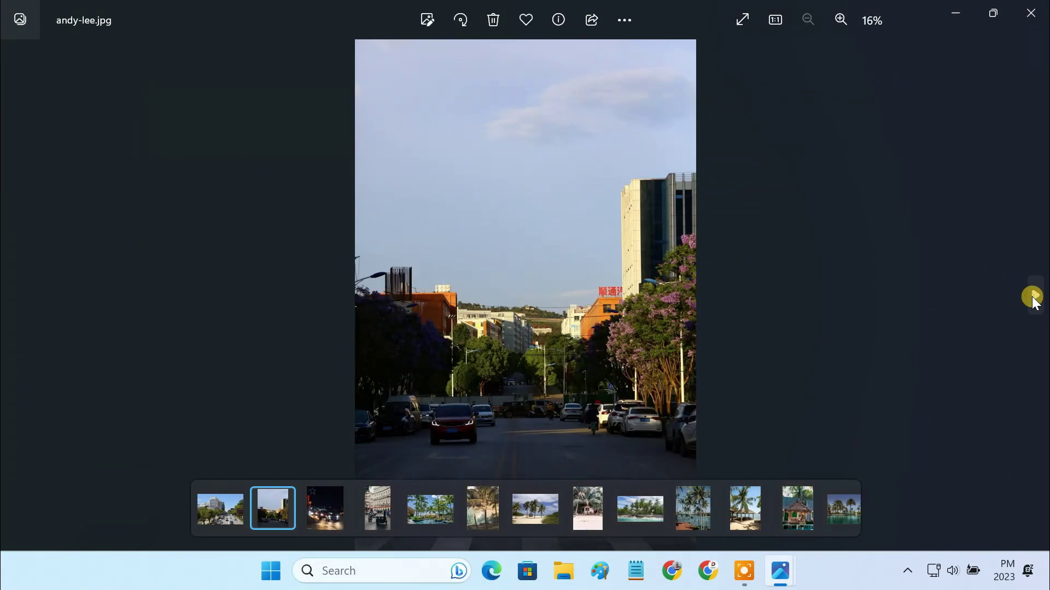
pyautogui.click(1033, 297)
pyautogui.click(1032, 297)
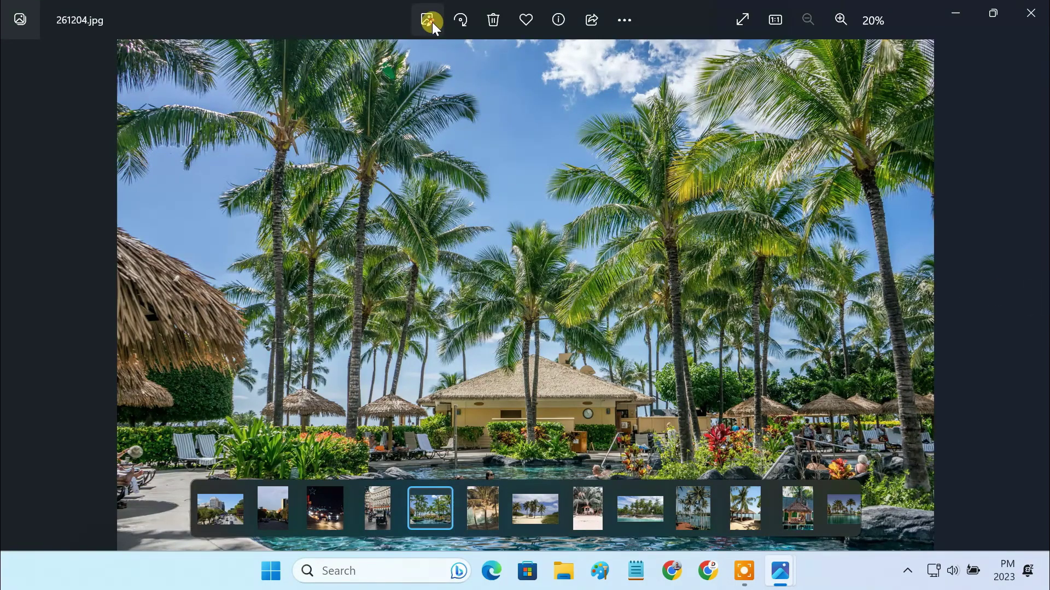
pyautogui.click(430, 20)
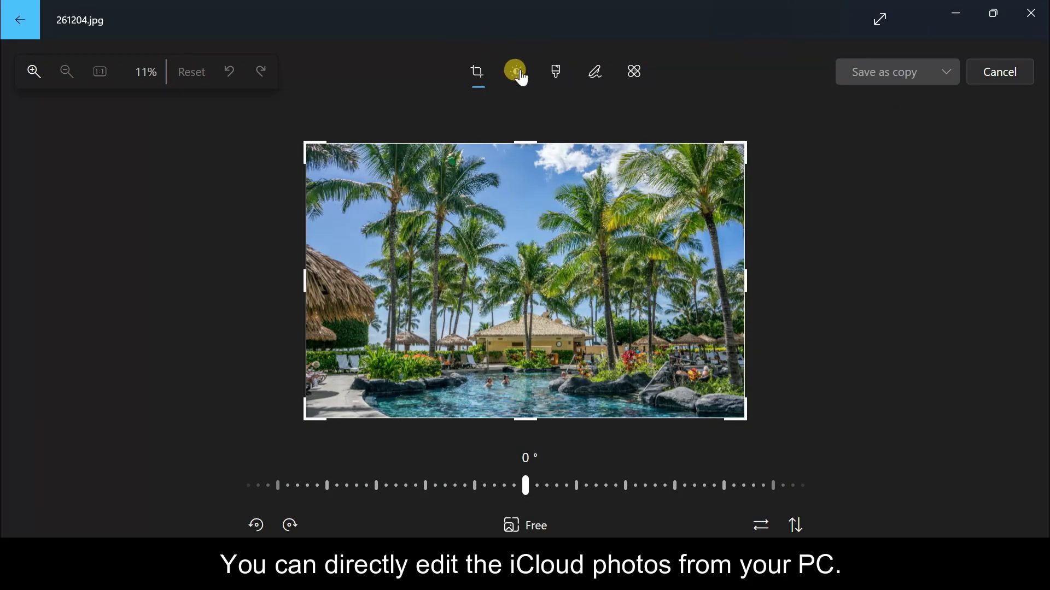